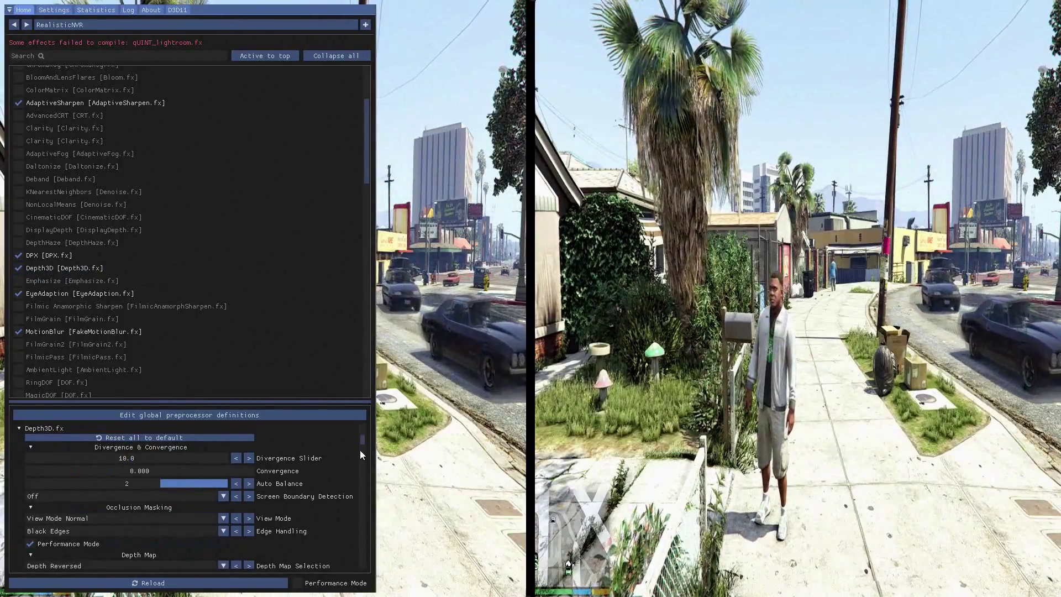
# Step: Preview the Depth3D display modes one after another, including Top and Bottom, Line Interlaced and Anaglyph 3D Red/Cyan
pyautogui.moveTo(363, 440); pyautogui.dragTo(366, 460)
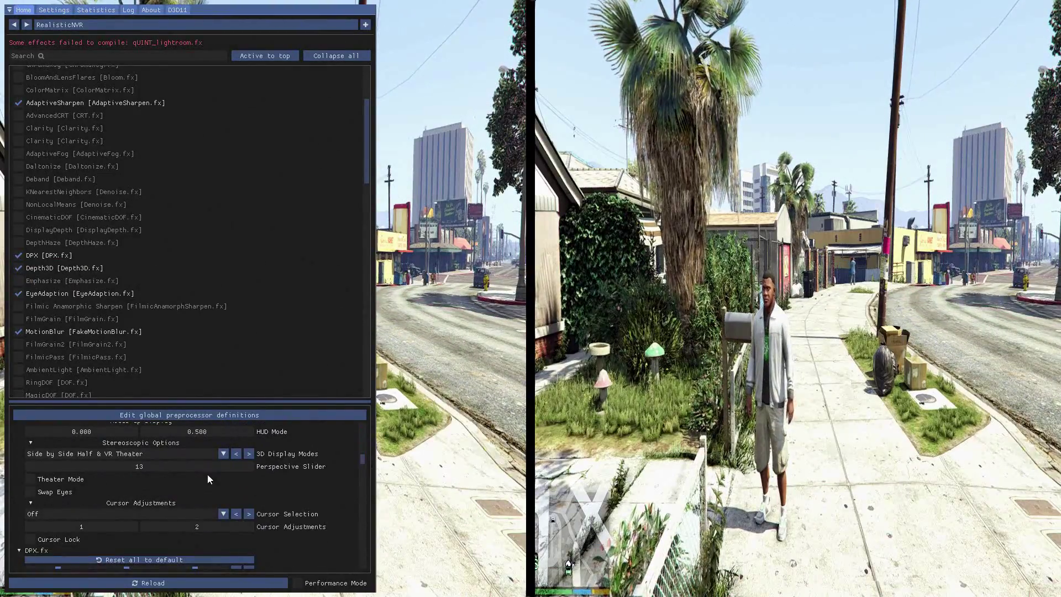
pyautogui.moveTo(139, 467)
pyautogui.mouseDown()
pyautogui.moveTo(112, 467)
pyautogui.moveTo(167, 471)
pyautogui.moveTo(120, 466)
pyautogui.moveTo(157, 472)
pyautogui.moveTo(137, 477)
pyautogui.mouseUp()
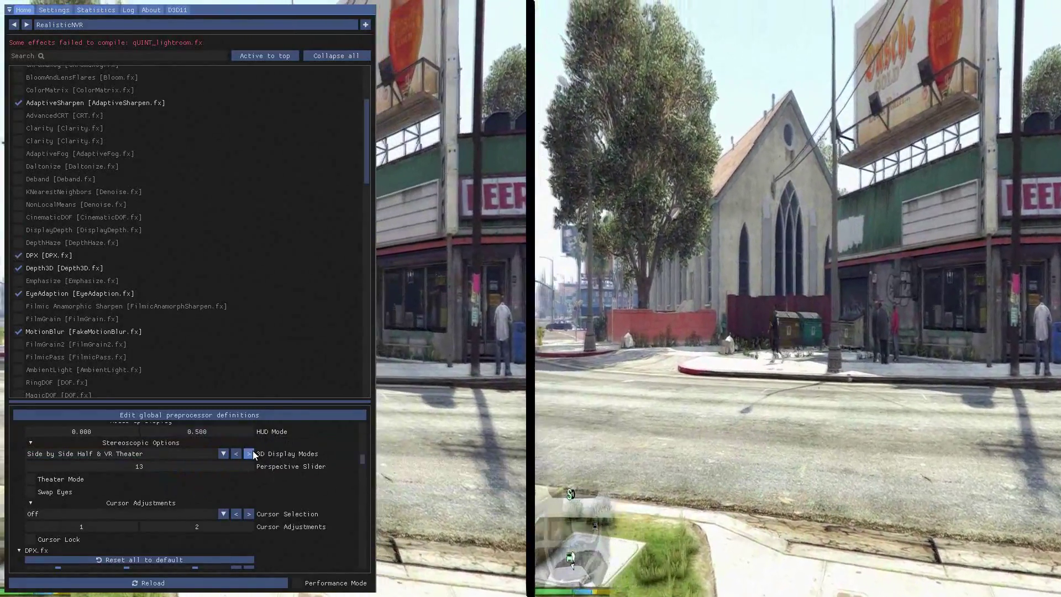
pyautogui.click(248, 453)
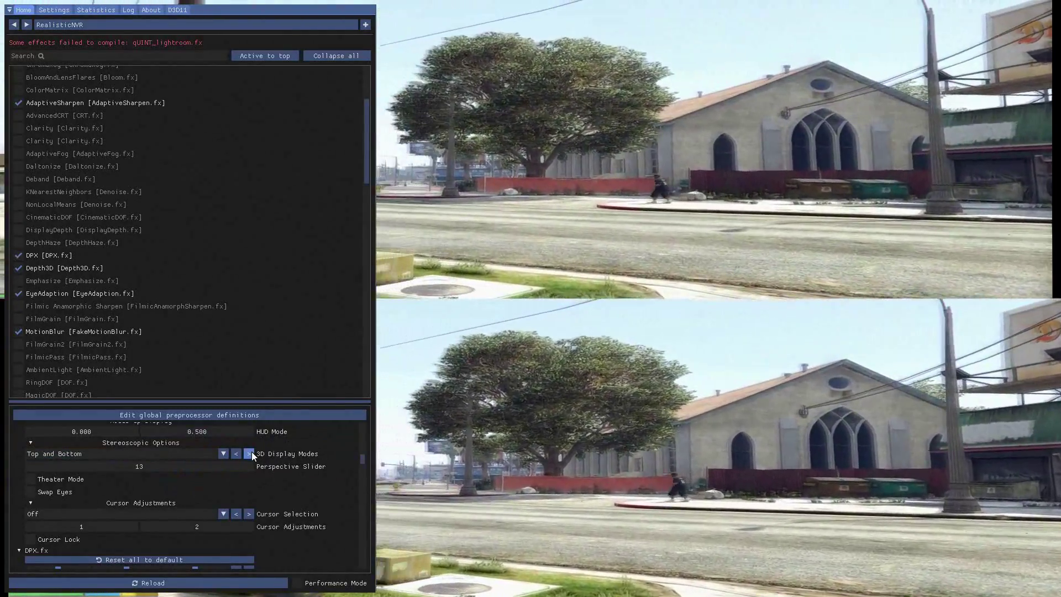
pyautogui.click(249, 453)
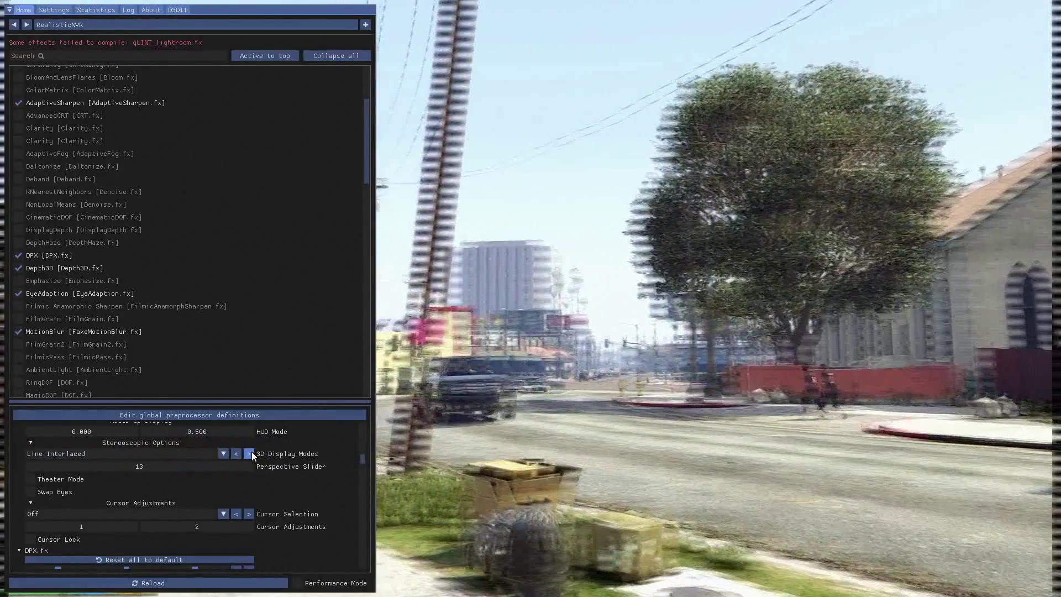
pyautogui.click(249, 454)
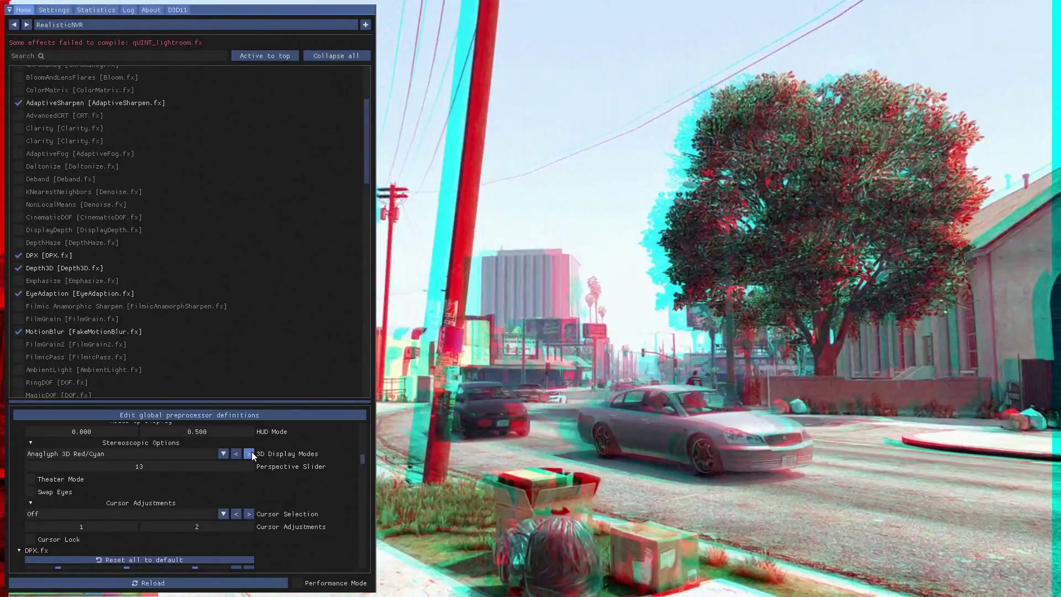
pyautogui.click(249, 453)
pyautogui.click(249, 453)
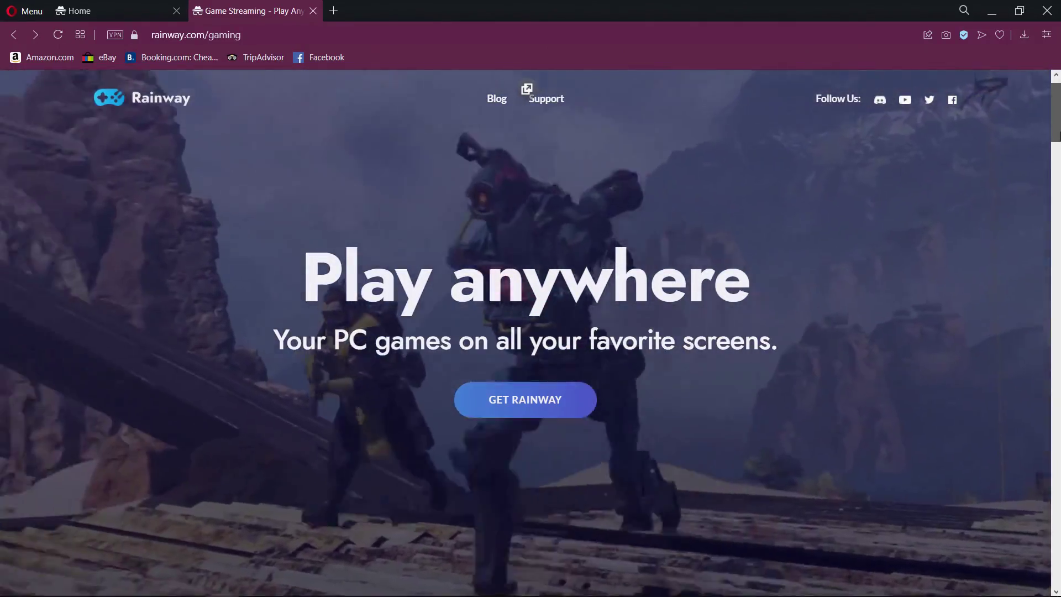
# Step: Open Rainway's download page from its gaming site and bring the Rainway Dashboard download into view
pyautogui.moveTo(1060, 131); pyautogui.dragTo(1060, 180)
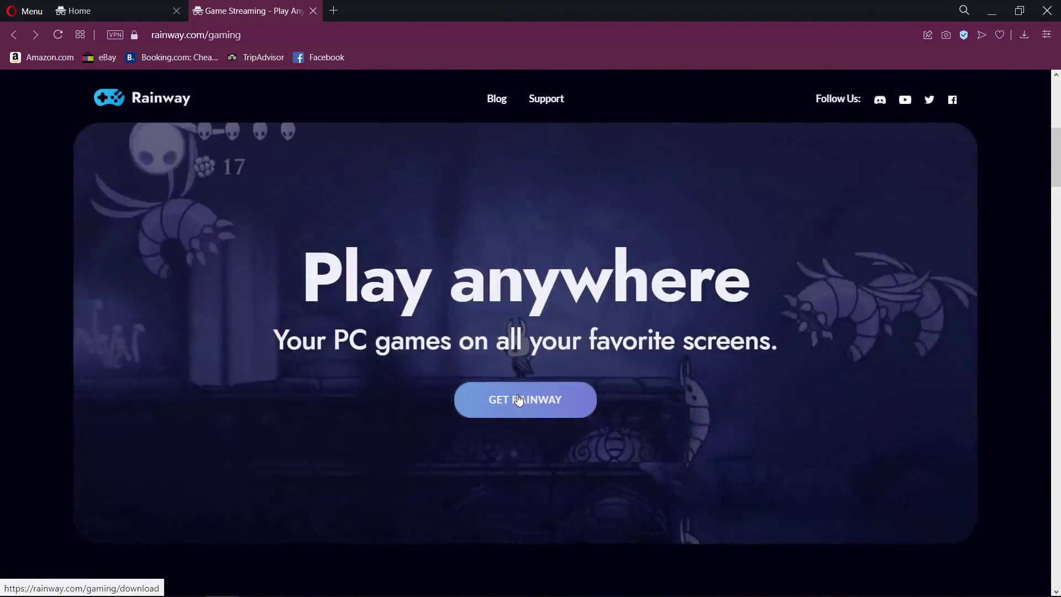
pyautogui.click(518, 400)
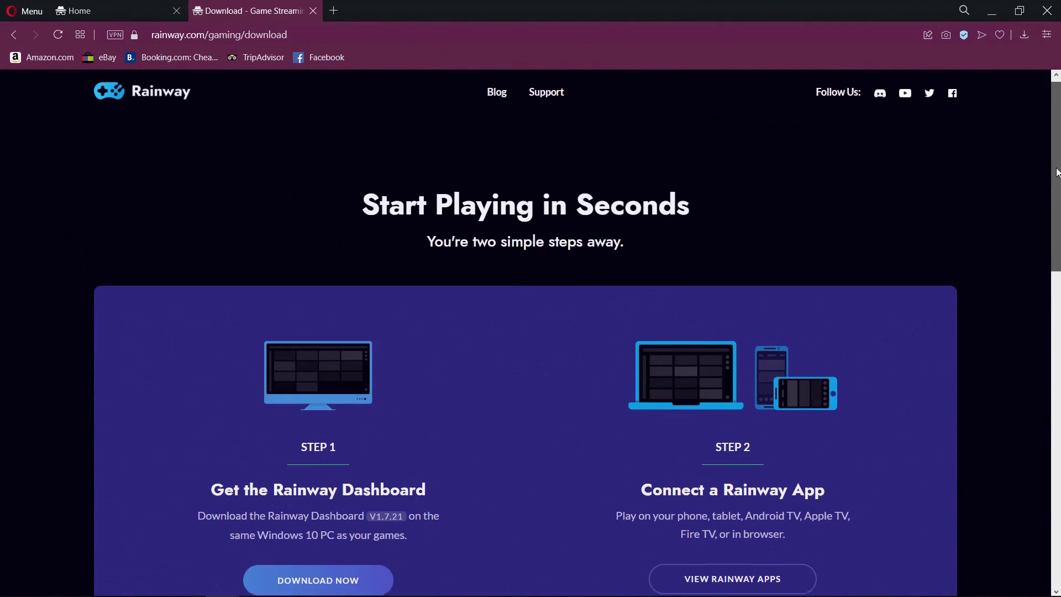
pyautogui.scroll(-3, 1059, 215)
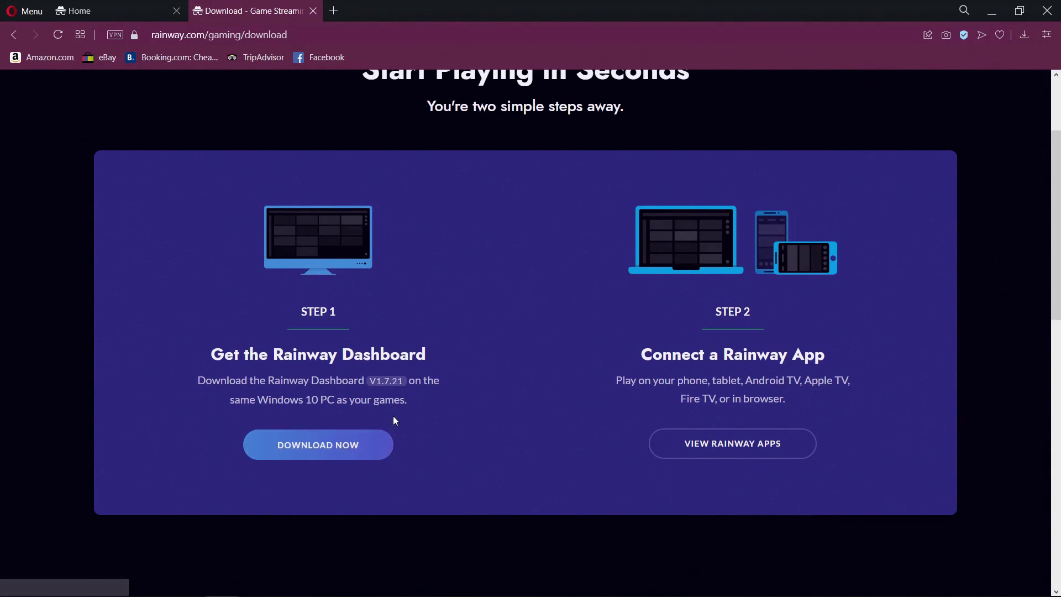
# Step: Switch to SideQuest and start streaming the headset's view to the PC with the existing stream options
pyautogui.moveTo(476, 595)
pyautogui.click(361, 583)
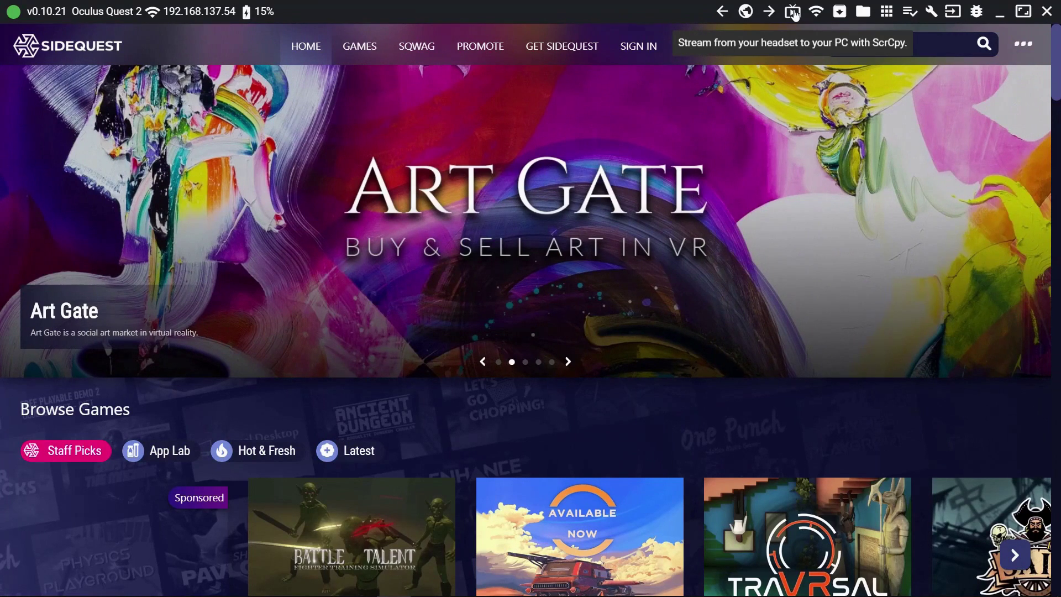
pyautogui.click(793, 12)
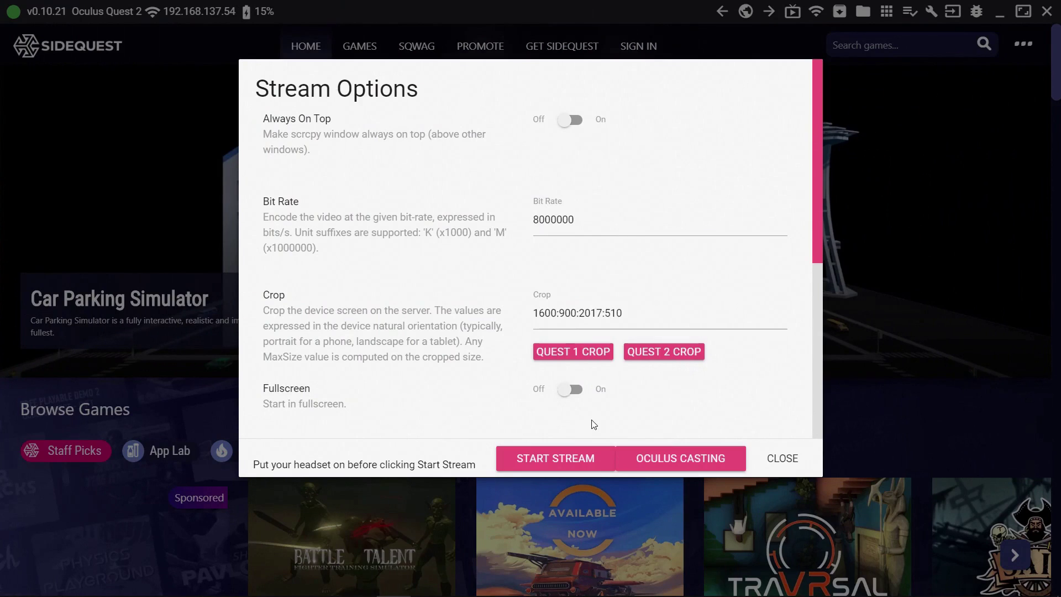
pyautogui.click(552, 461)
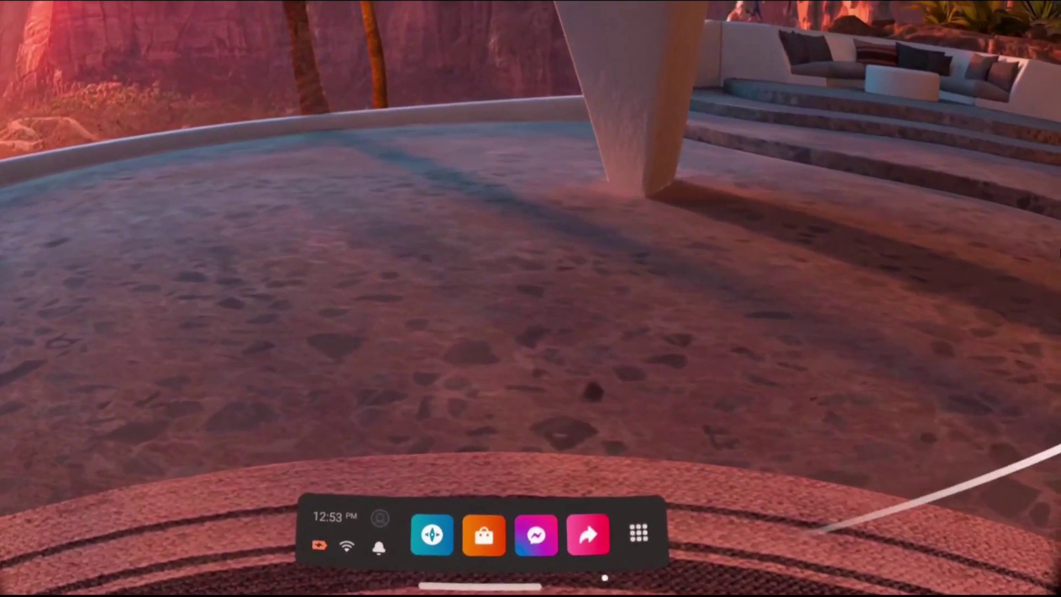
# Step: Open the Browser app in the headset and go to the Stream settings of Rainway for Web
pyautogui.click(636, 530)
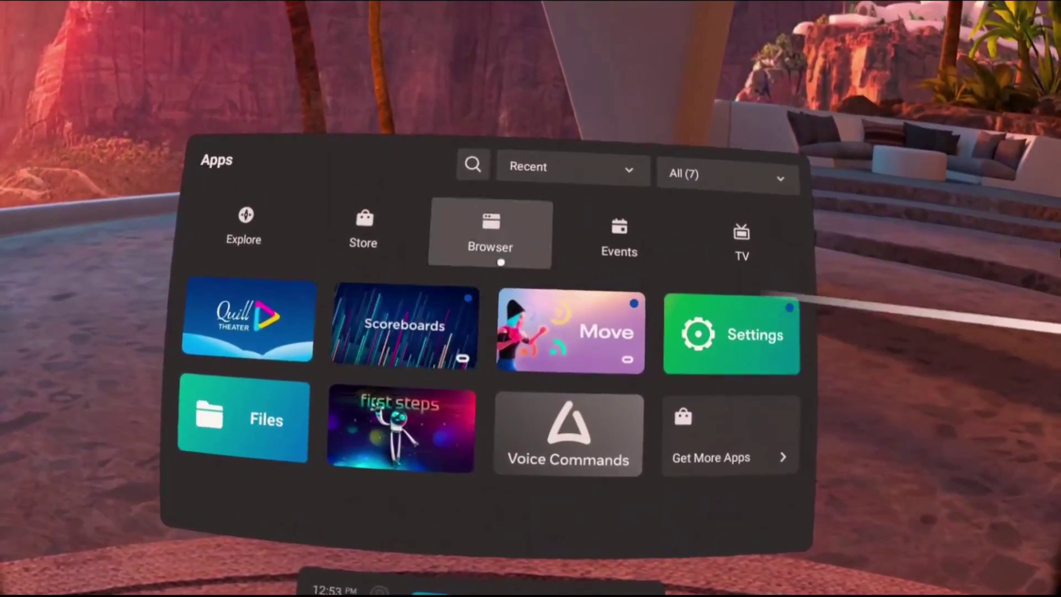
pyautogui.click(506, 240)
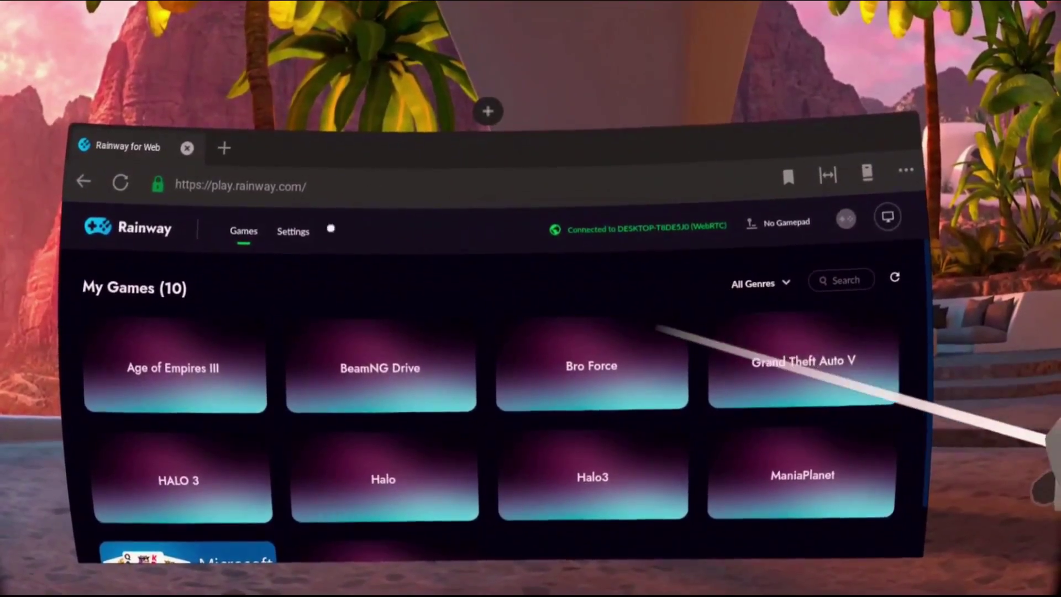
pyautogui.click(323, 229)
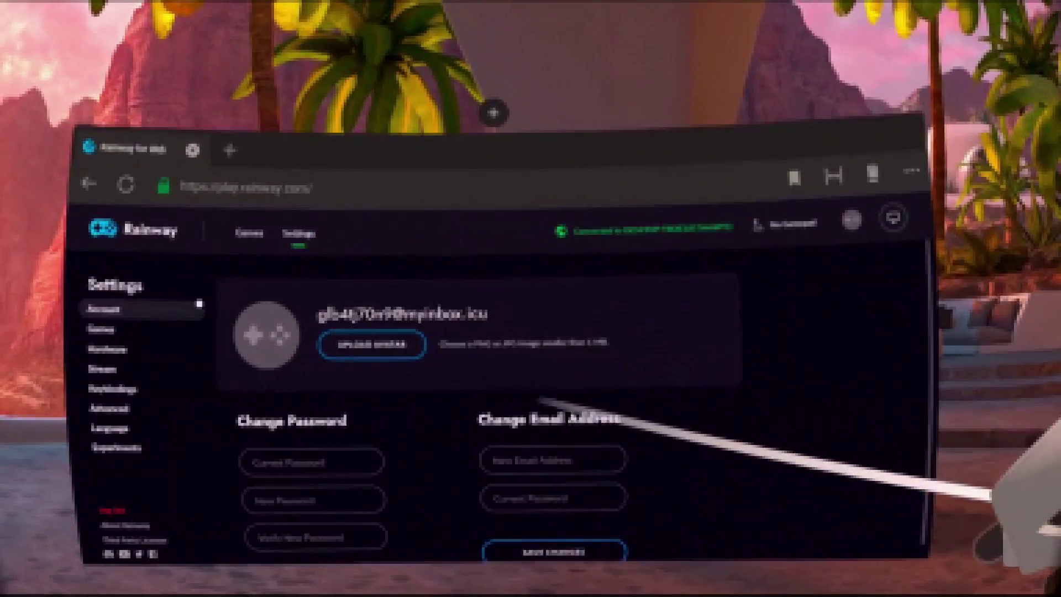
pyautogui.click(114, 368)
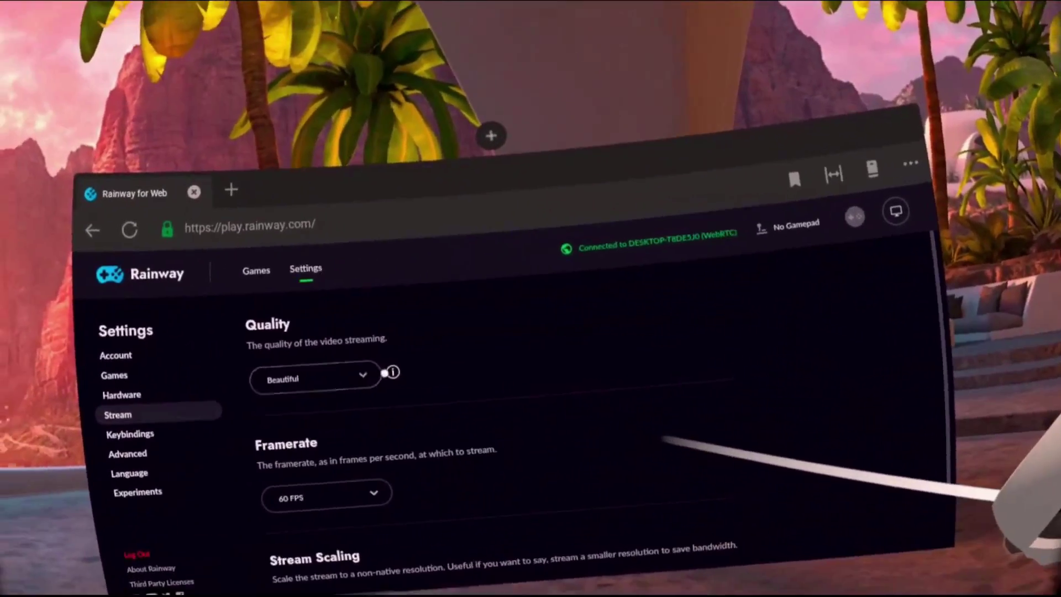
# Step: Look through the stream scaling resolutions, check the bitrate of each quality level, and choose Beautiful as the streaming quality
pyautogui.scroll(-3, 469, 407)
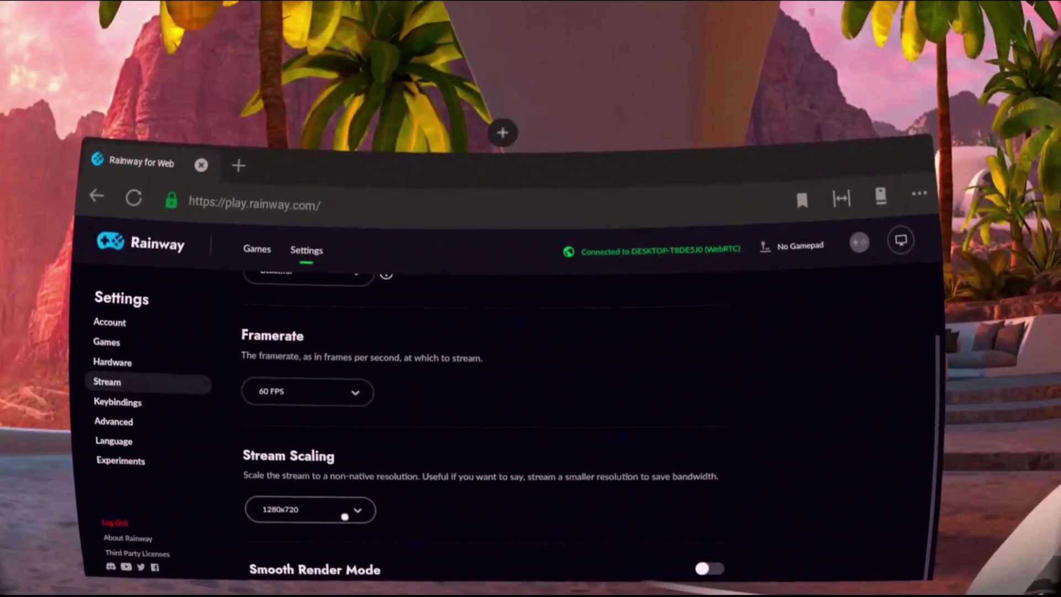
pyautogui.click(353, 507)
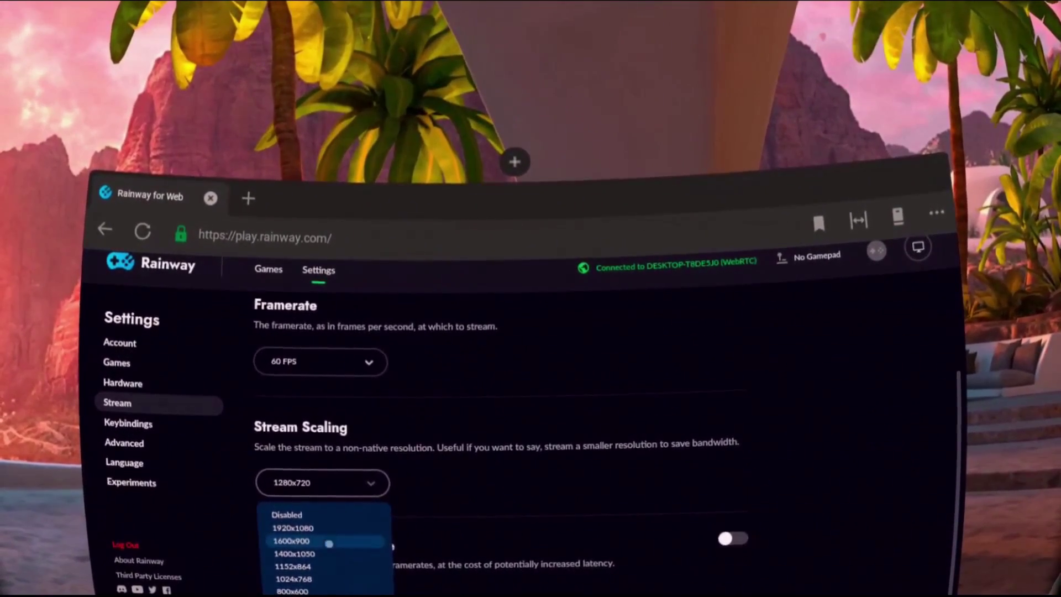
pyautogui.scroll(3, 422, 448)
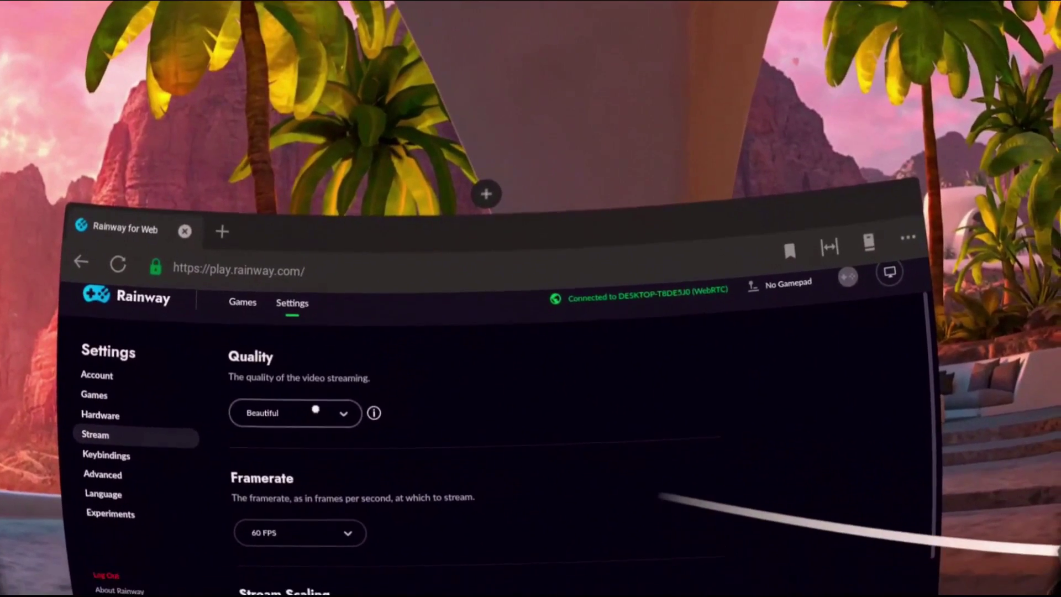
pyautogui.click(315, 409)
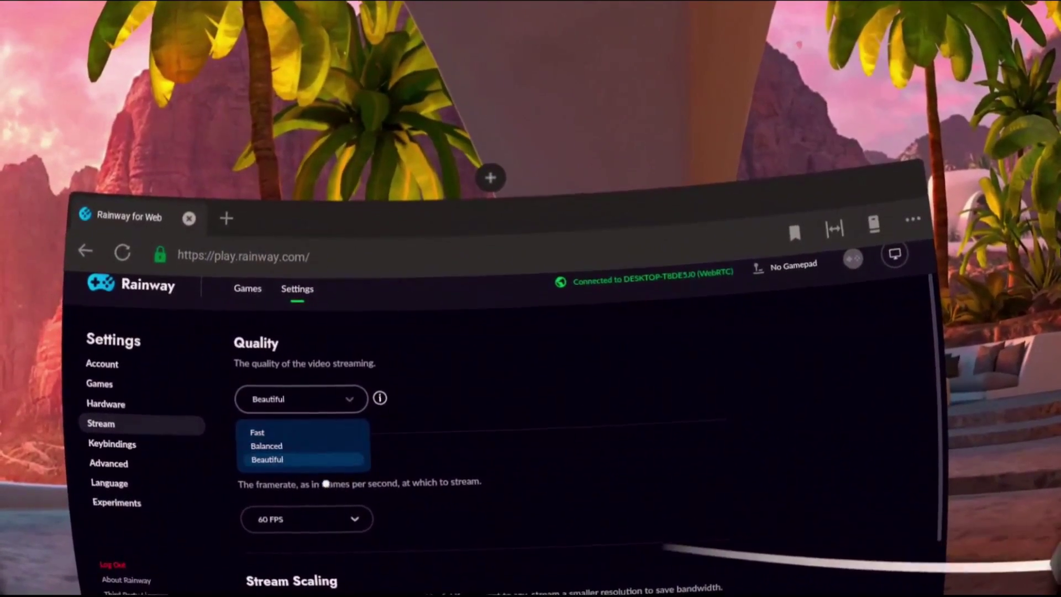
pyautogui.moveTo(382, 398)
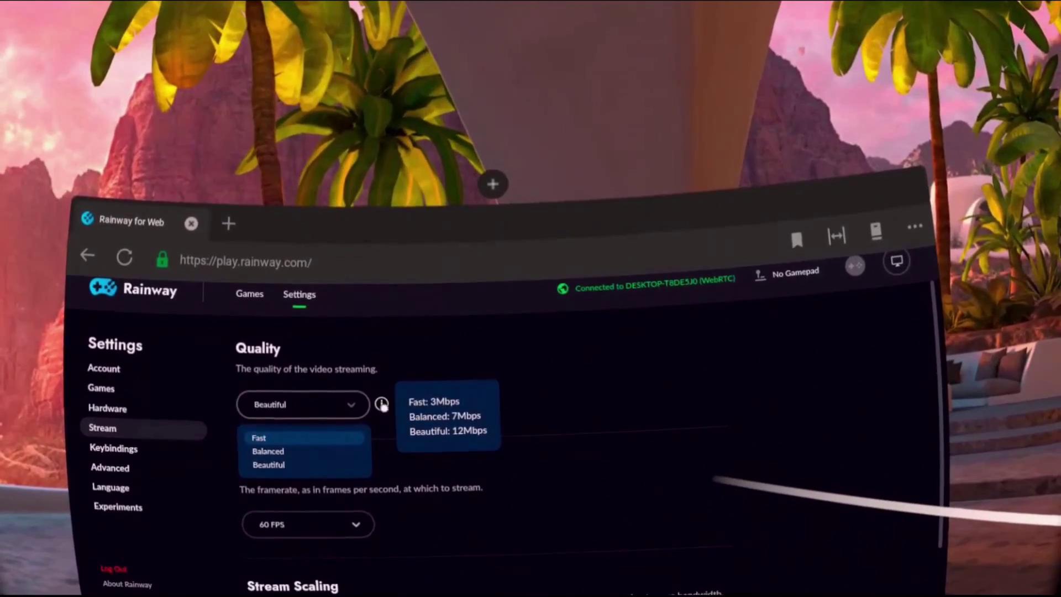
pyautogui.click(310, 467)
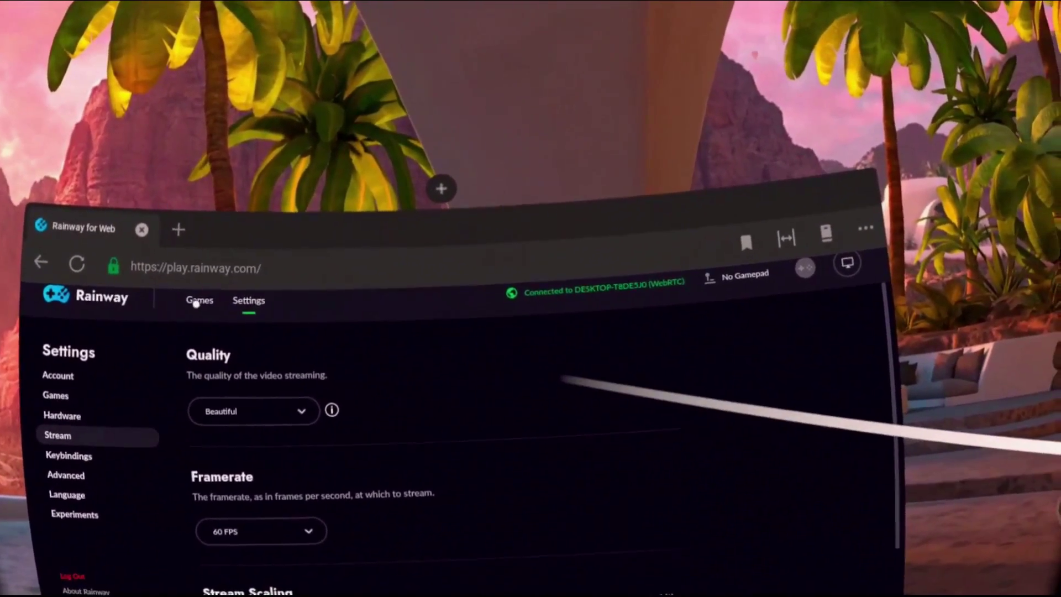
# Step: Launch Grand Theft Auto V from the Rainway games list and show its stream in fullscreen
pyautogui.click(207, 302)
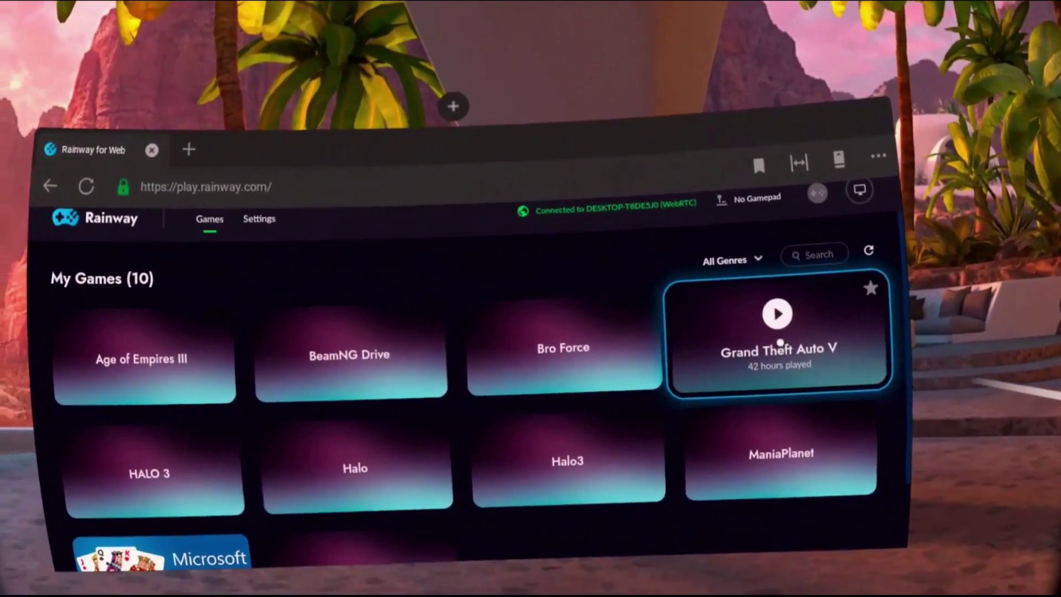
pyautogui.click(785, 387)
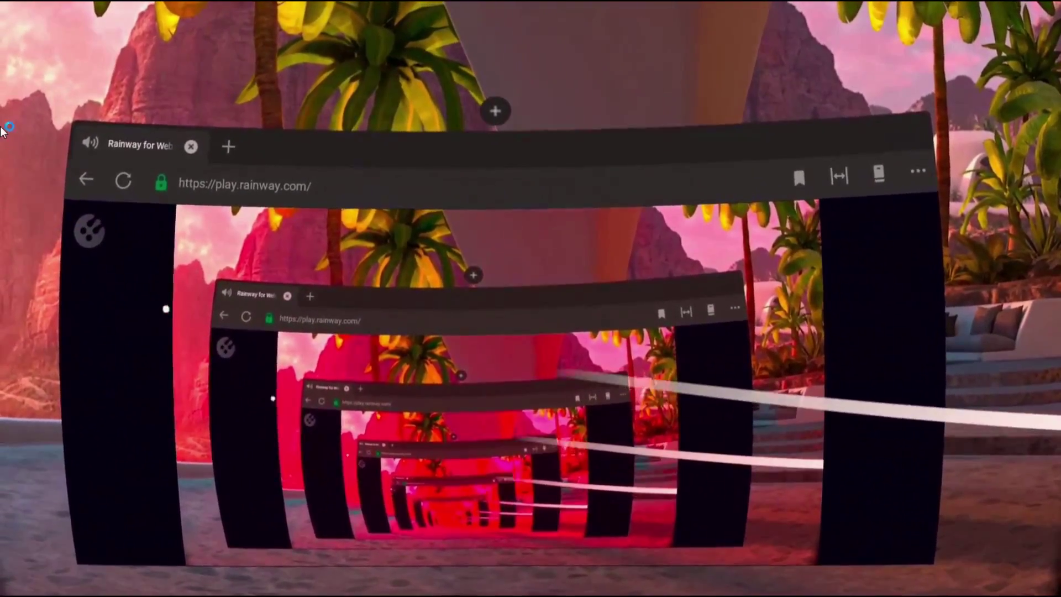
pyautogui.click(97, 237)
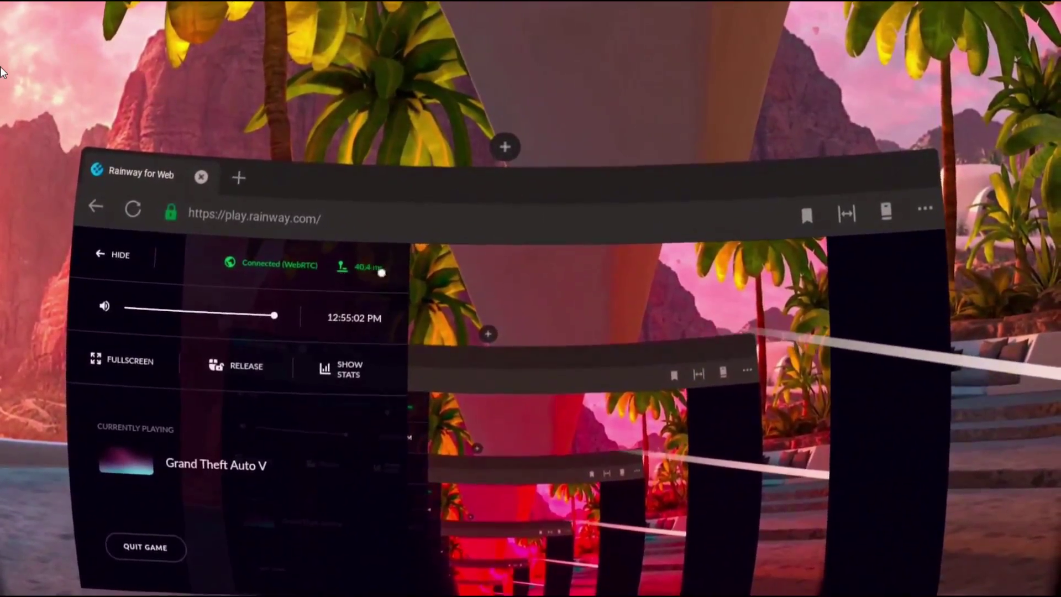
pyautogui.click(141, 364)
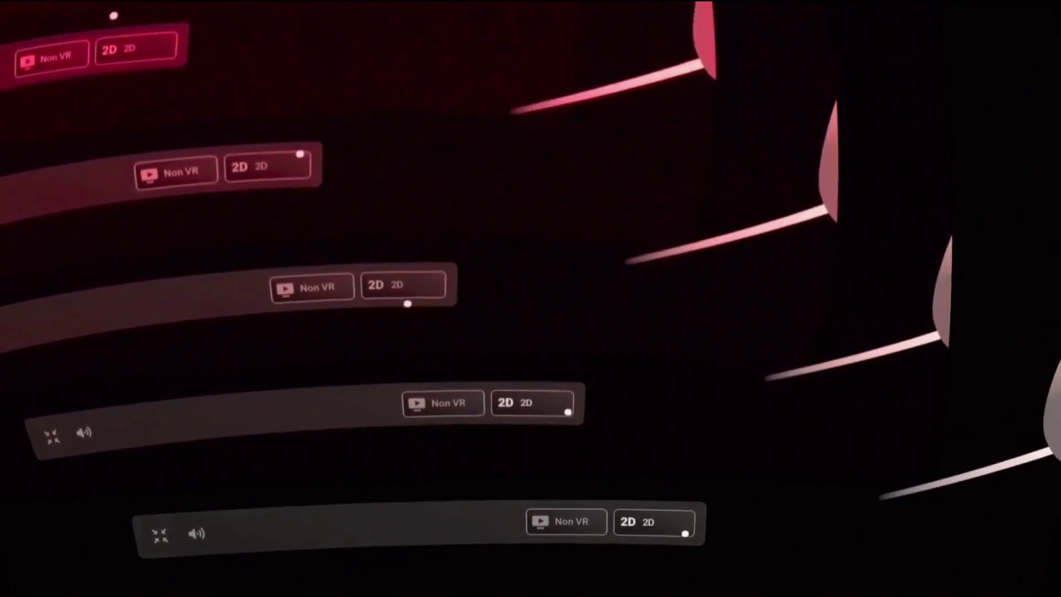
# Step: Set the fullscreen video to 3D Side by Side and look at its VR projection choices
pyautogui.click(668, 538)
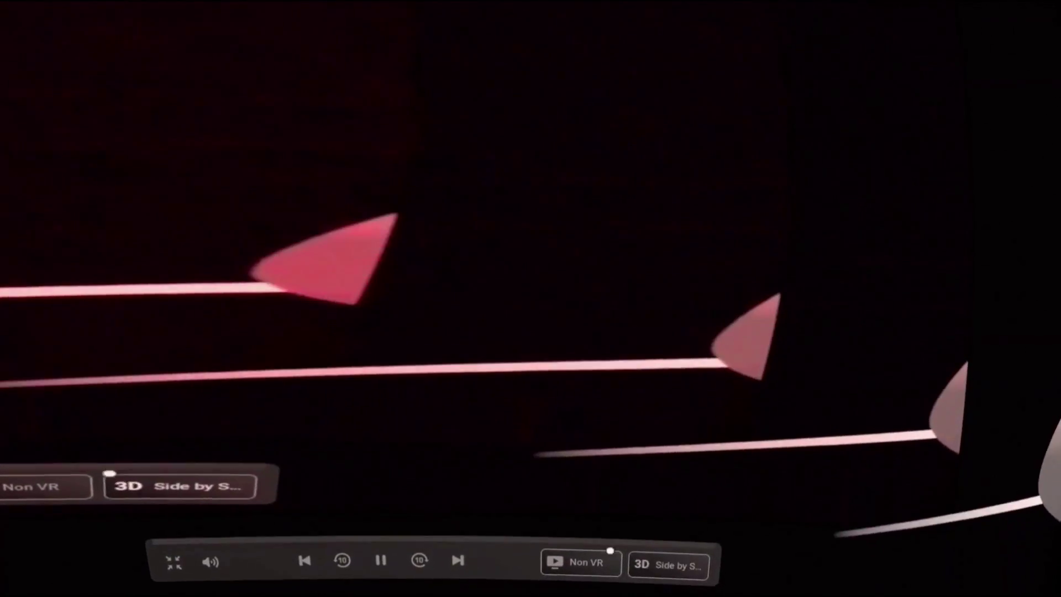
pyautogui.click(610, 555)
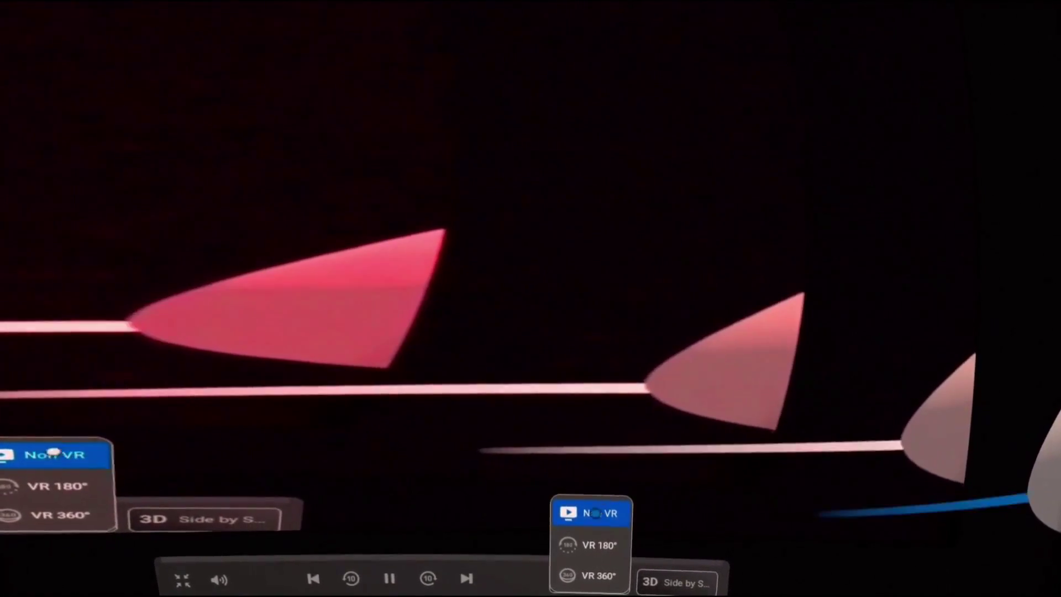
pyautogui.click(691, 505)
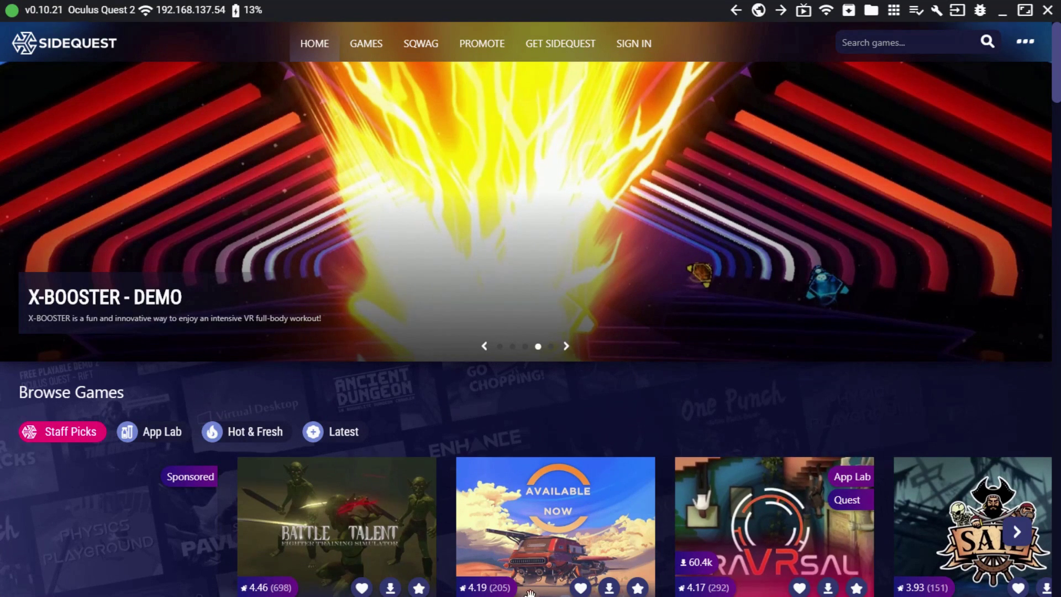
# Step: Close SideQuest
pyautogui.click(1047, 9)
pyautogui.click(720, 466)
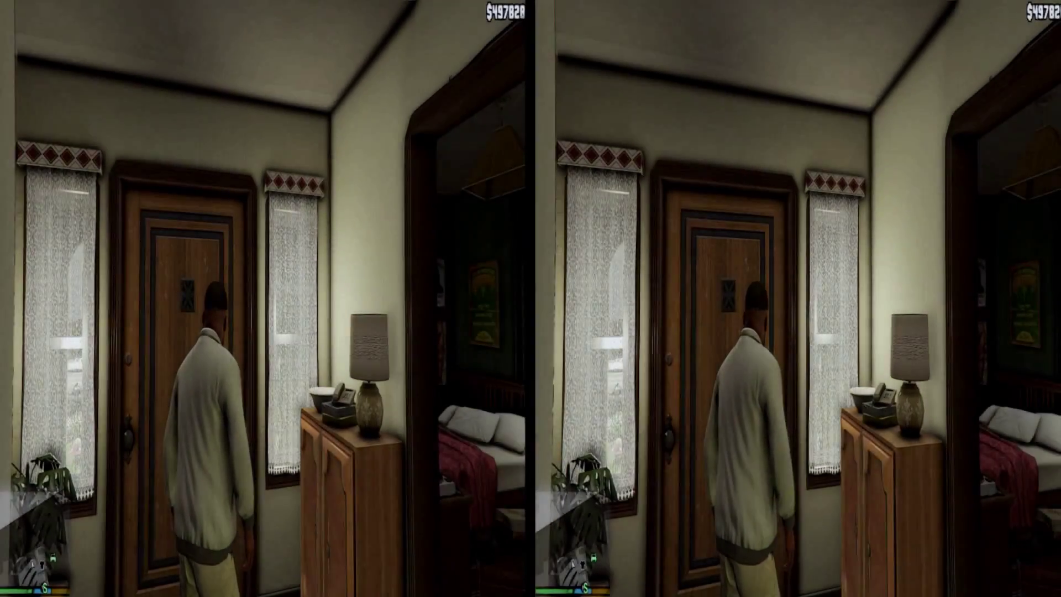
pyautogui.press('w')
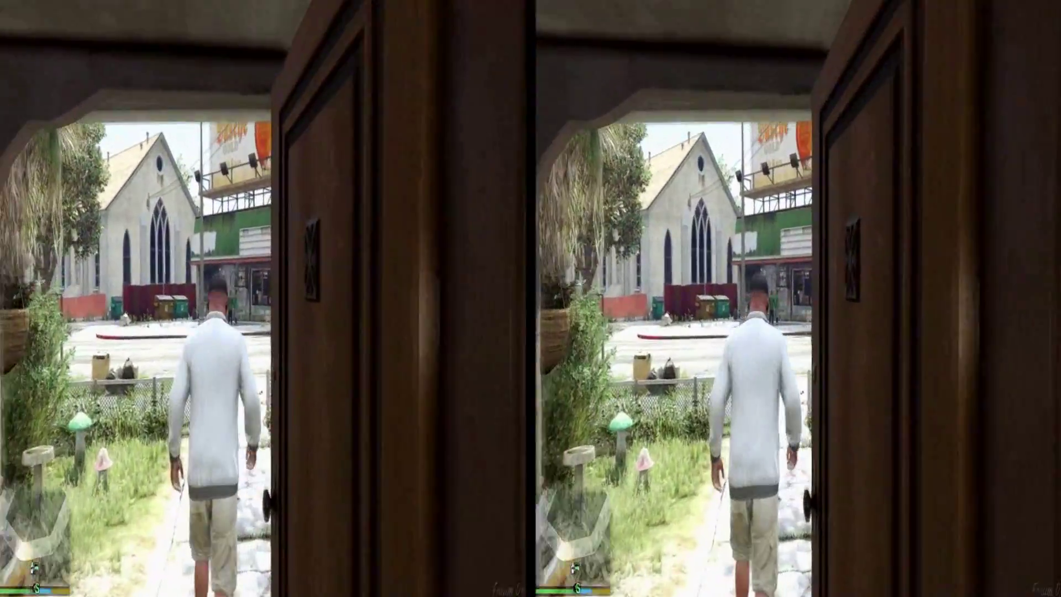
pyautogui.press('w')
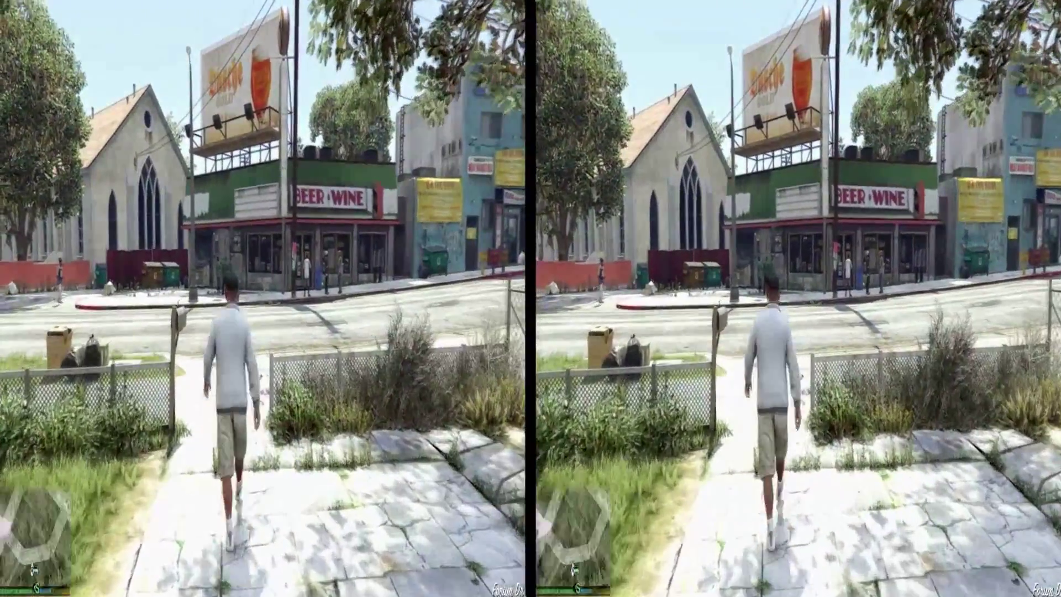
pyautogui.press('w')
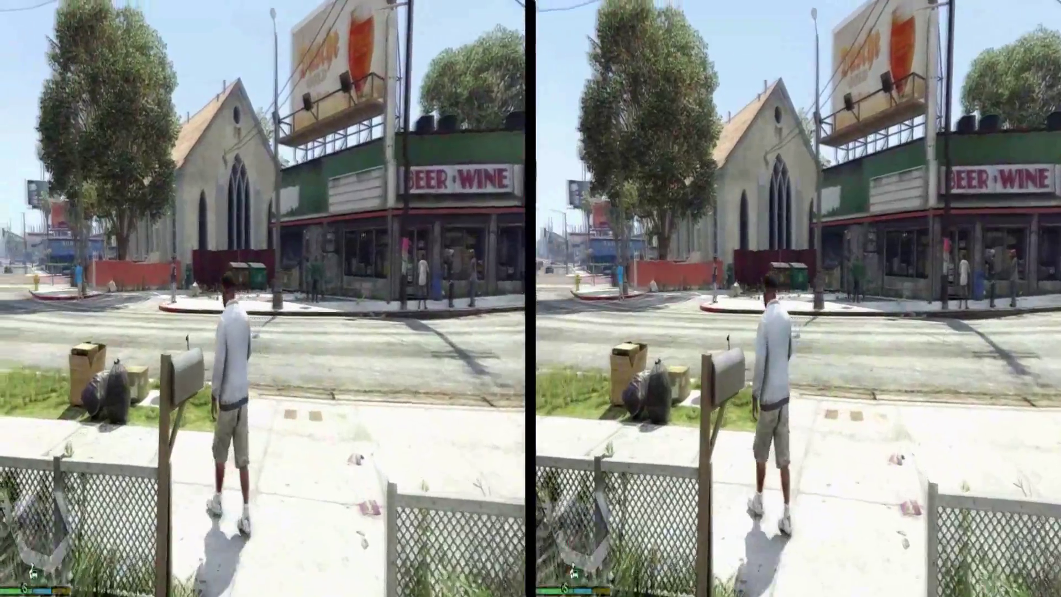
pyautogui.press('w')
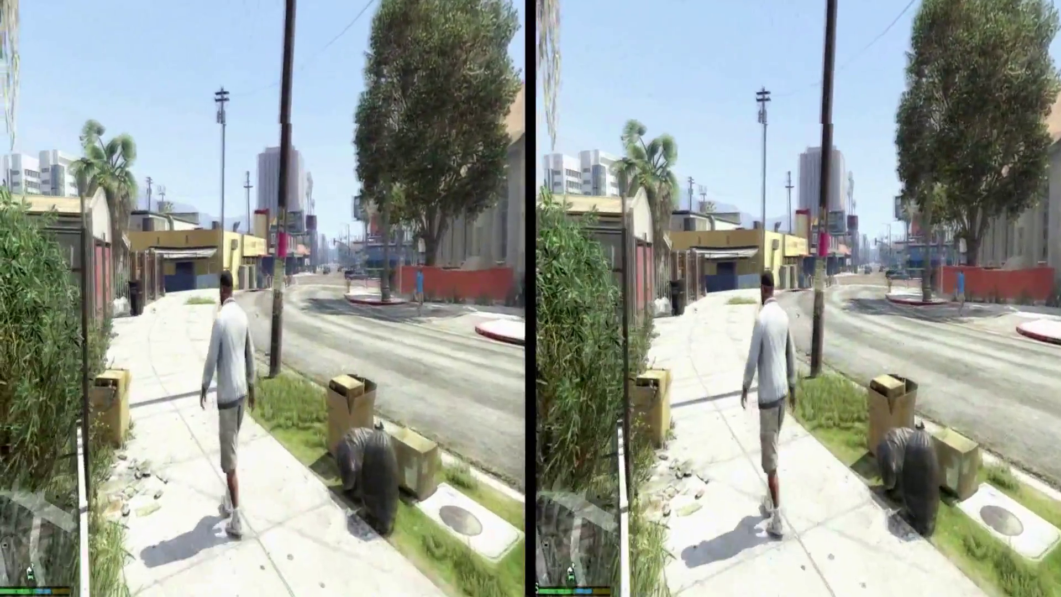
pyautogui.press('w')
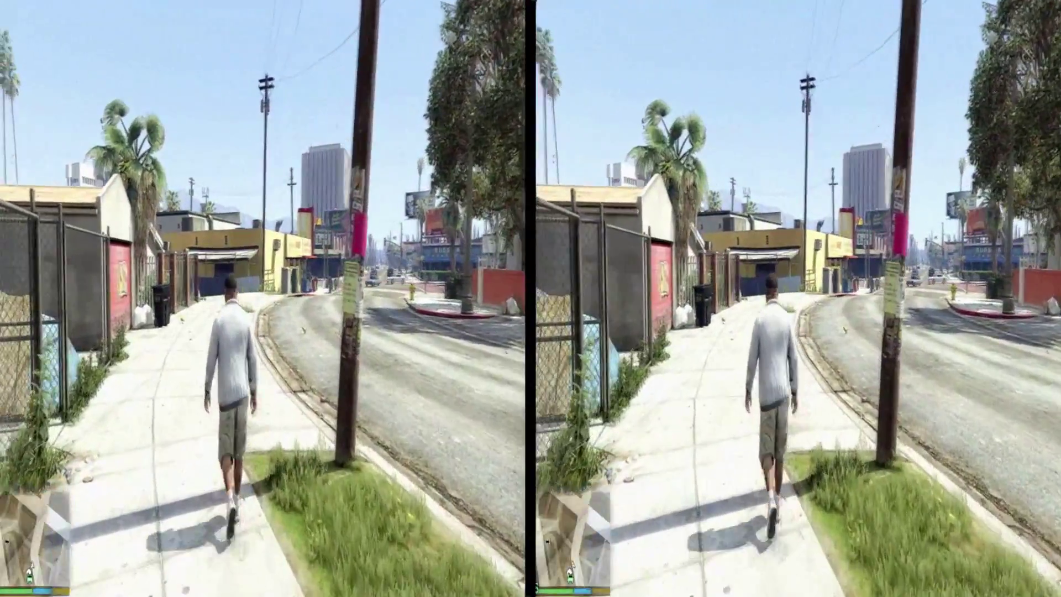
pyautogui.press('w')
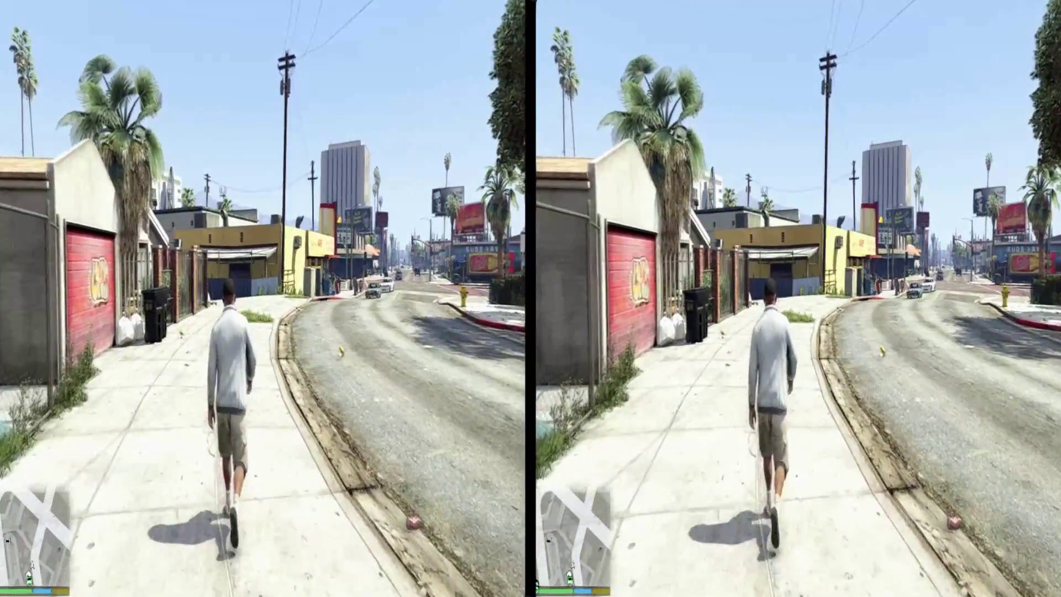